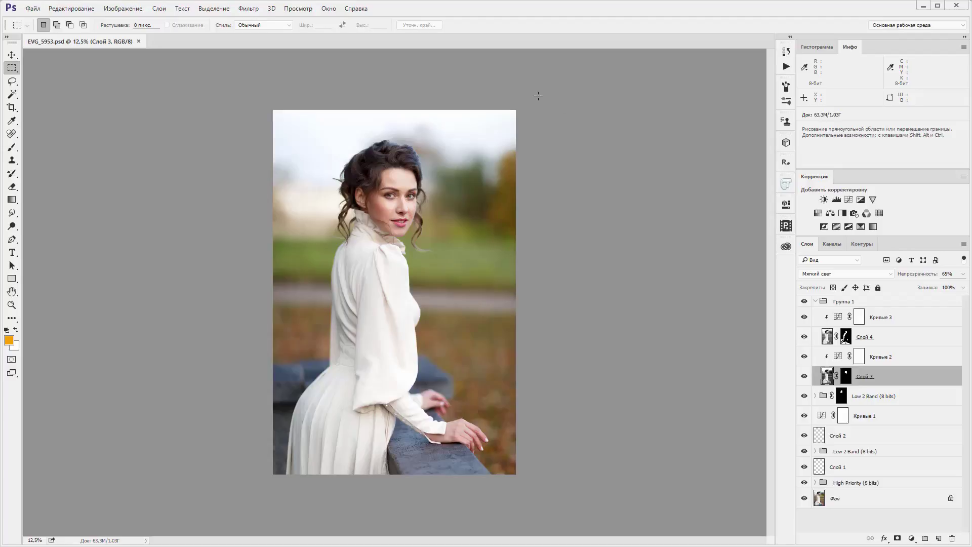
View Photoshop's version and credits, then scroll the Creative Cloud Apps list.
{"action": "left_click", "coordinate": [348, 10]}
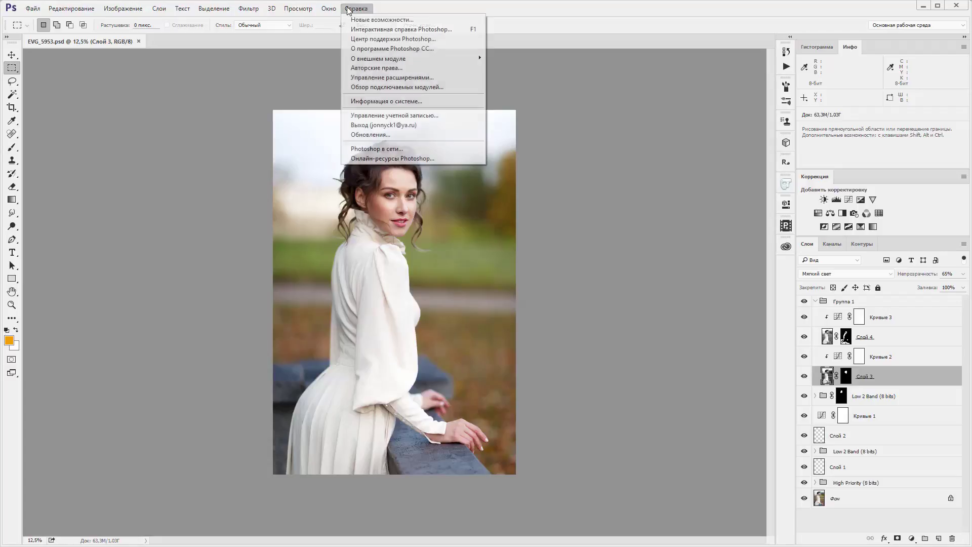
{"action": "left_click", "coordinate": [364, 49]}
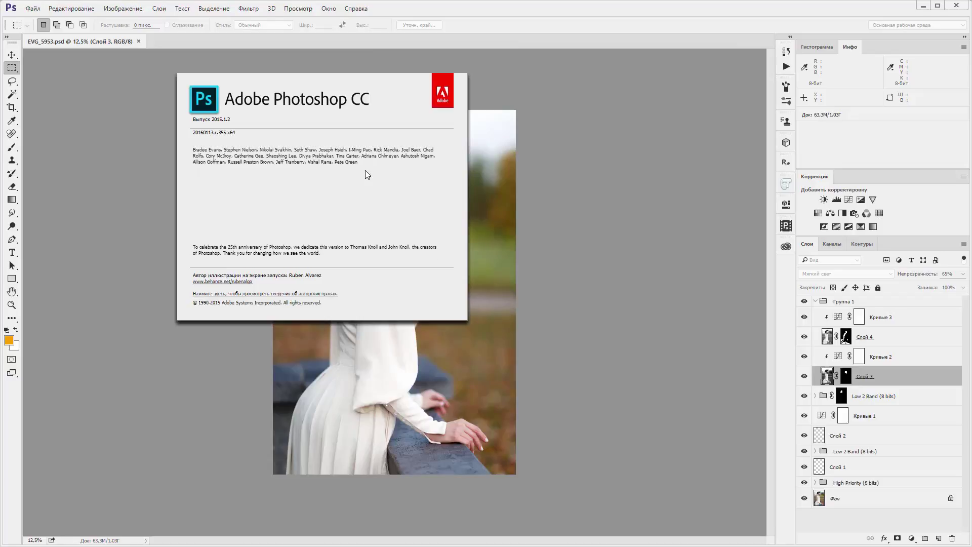
{"action": "left_click", "coordinate": [612, 108]}
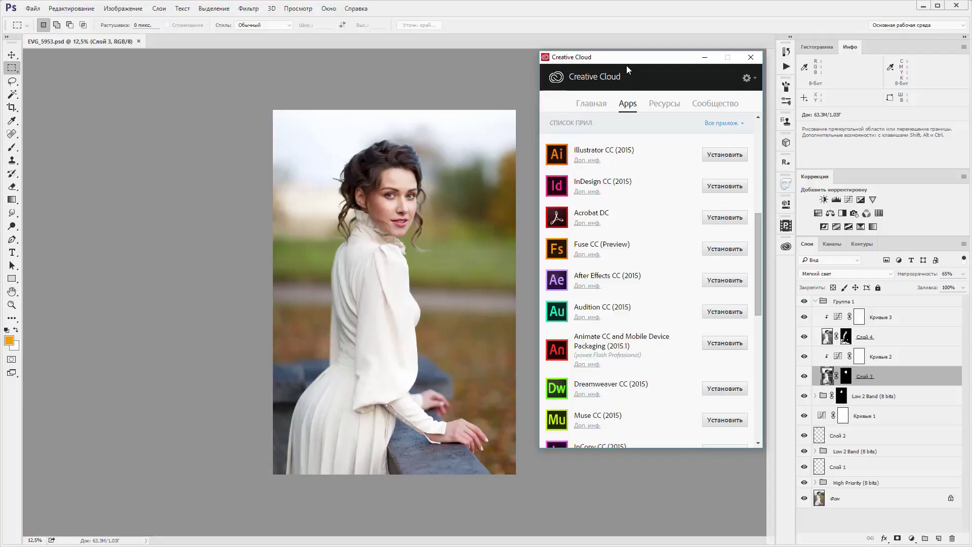
{"action": "left_click_drag", "start_coordinate": [757, 281], "coordinate": [759, 172]}
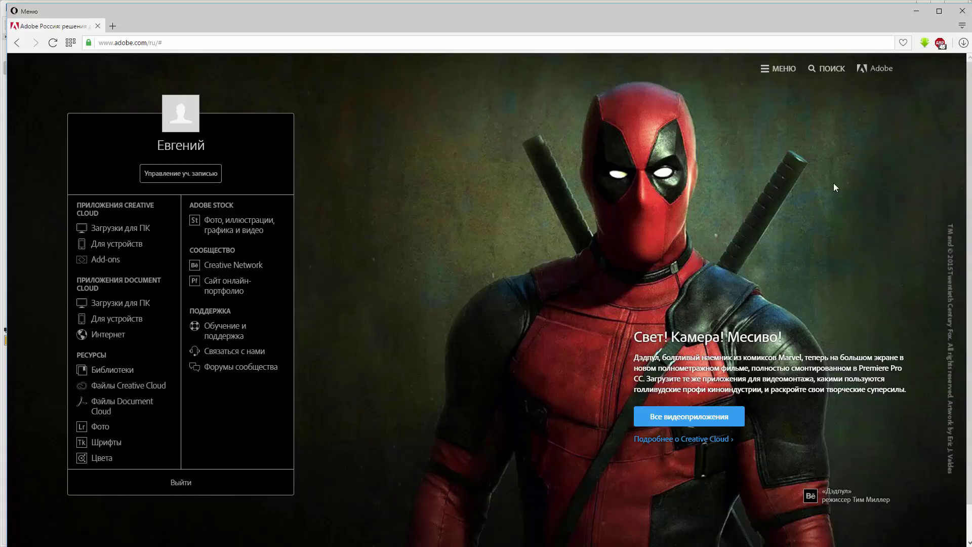
On adobe.com, go through МЕНЮ, ВАРИАНТЫ ПРИОБРЕТЕНИЯ and Фотографы to reach the Photography plan.
{"action": "left_click", "coordinate": [779, 72]}
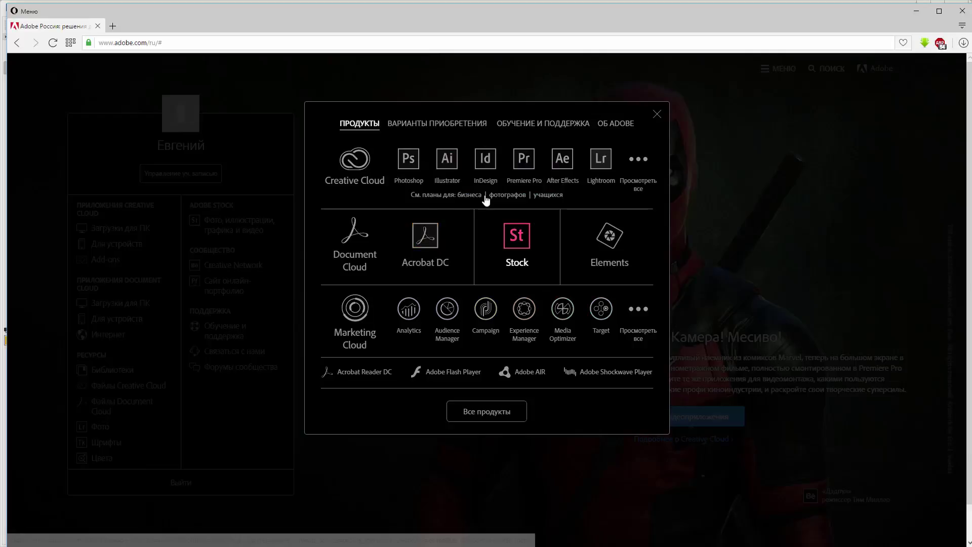
{"action": "left_click", "coordinate": [431, 124]}
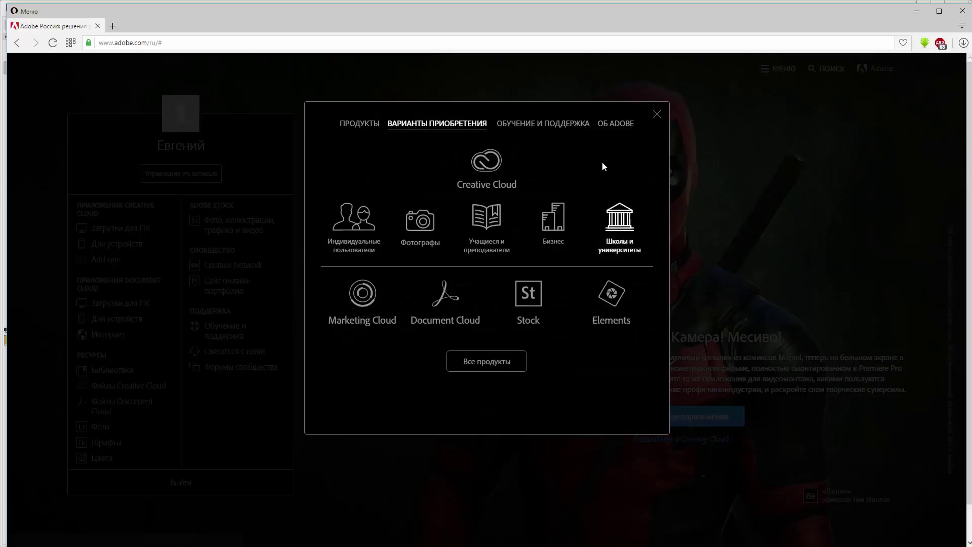
{"action": "left_click", "coordinate": [421, 228]}
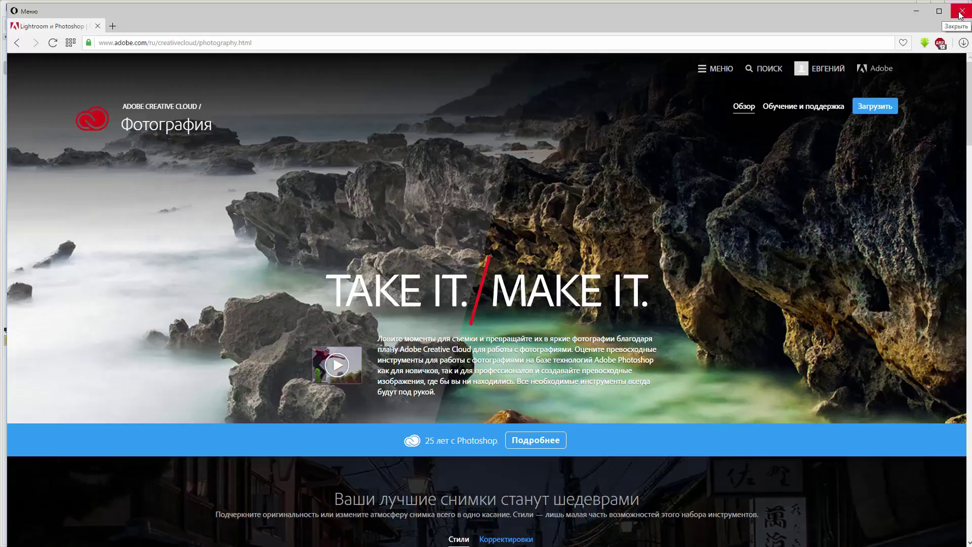
Minimize Opera and close the Creative Cloud panel to return to EVG_5953.psd.
{"action": "left_click", "coordinate": [917, 13]}
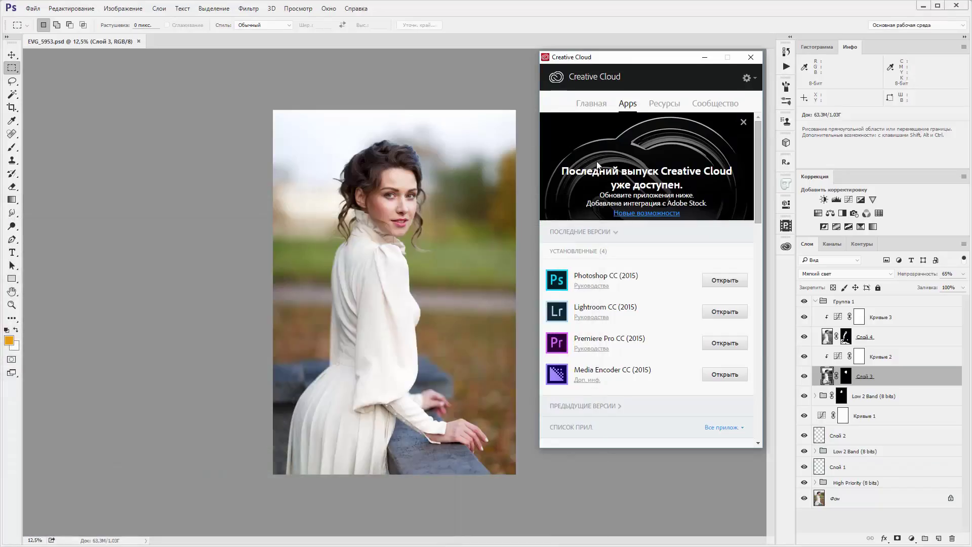
{"action": "left_click", "coordinate": [751, 57]}
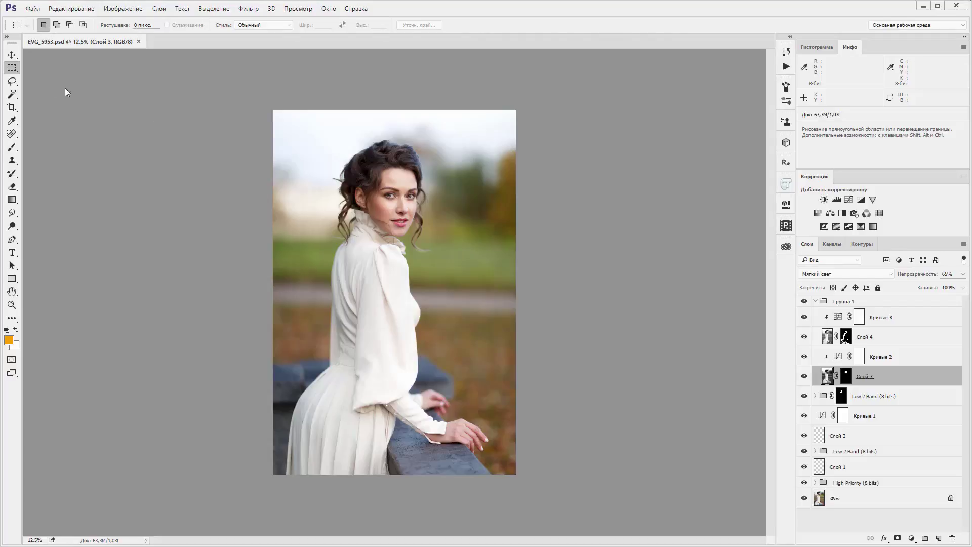
{"action": "left_click", "coordinate": [11, 83]}
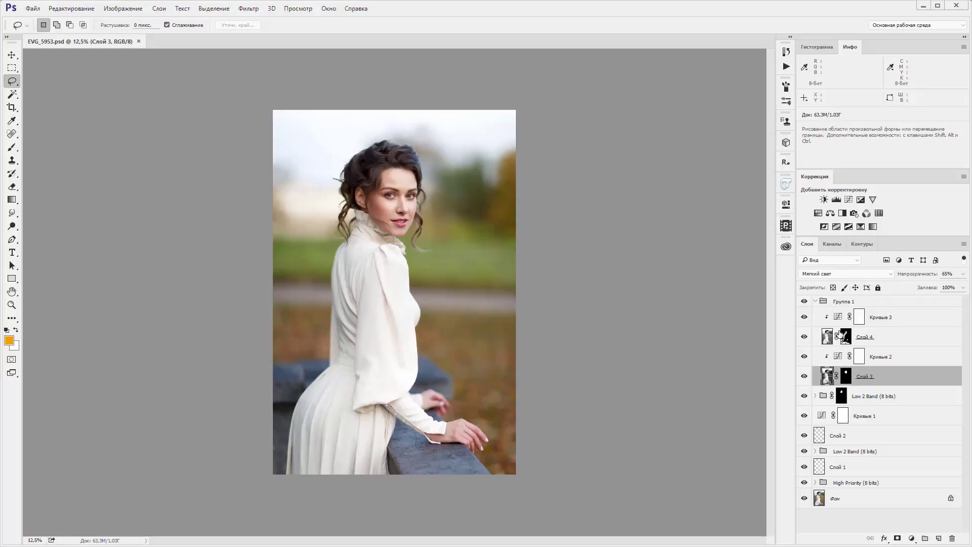
{"action": "left_click", "coordinate": [834, 245]}
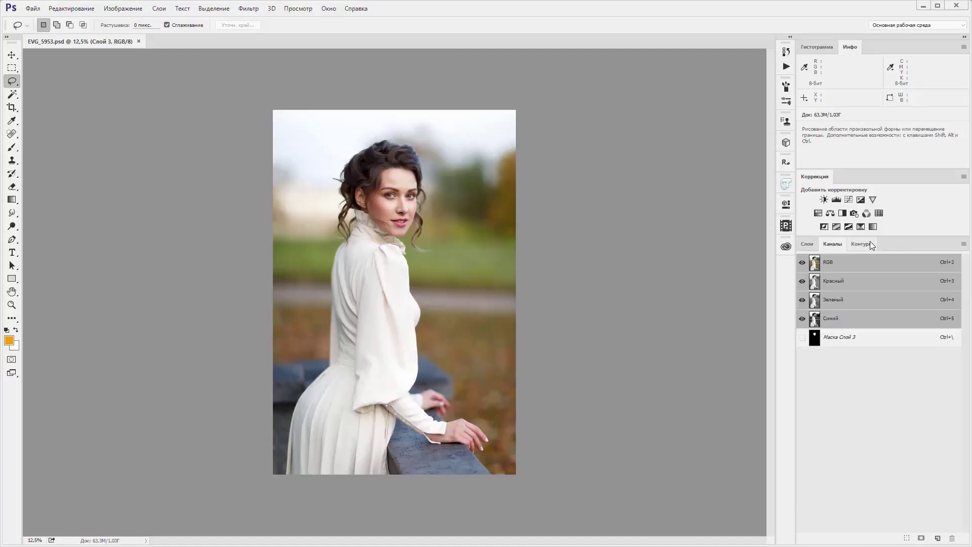
{"action": "left_click", "coordinate": [870, 245]}
{"action": "left_click", "coordinate": [807, 245]}
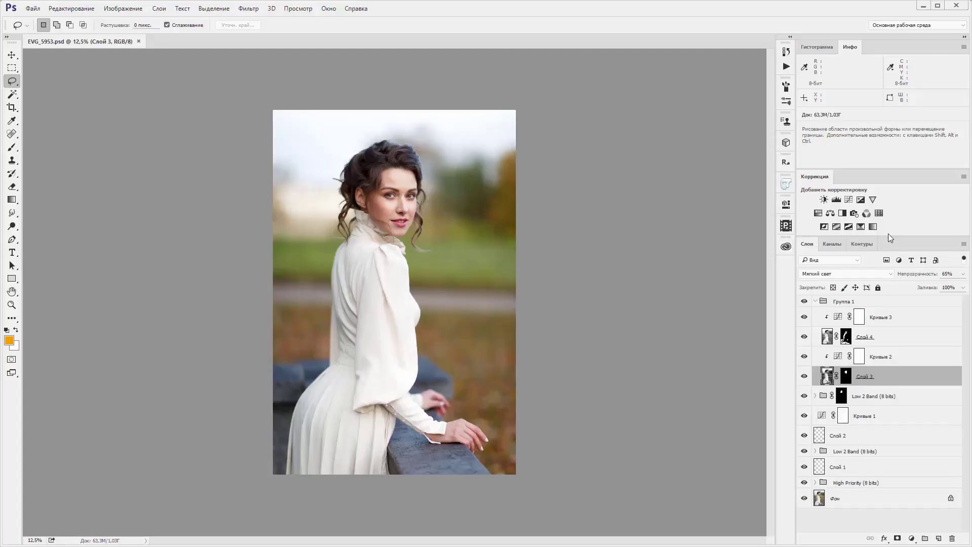
{"action": "left_click", "coordinate": [964, 178]}
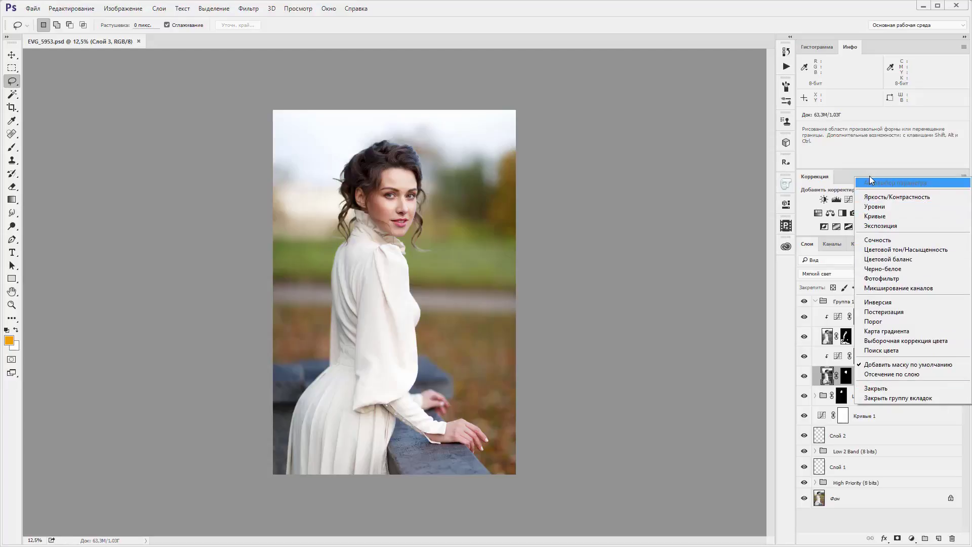
{"action": "left_click", "coordinate": [847, 176]}
{"action": "left_click", "coordinate": [963, 245]}
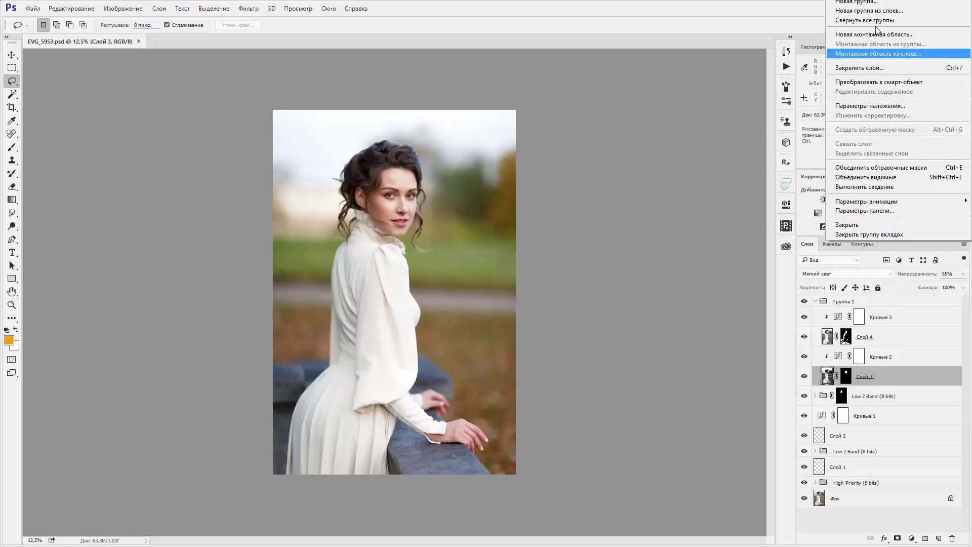
{"action": "left_click", "coordinate": [964, 245]}
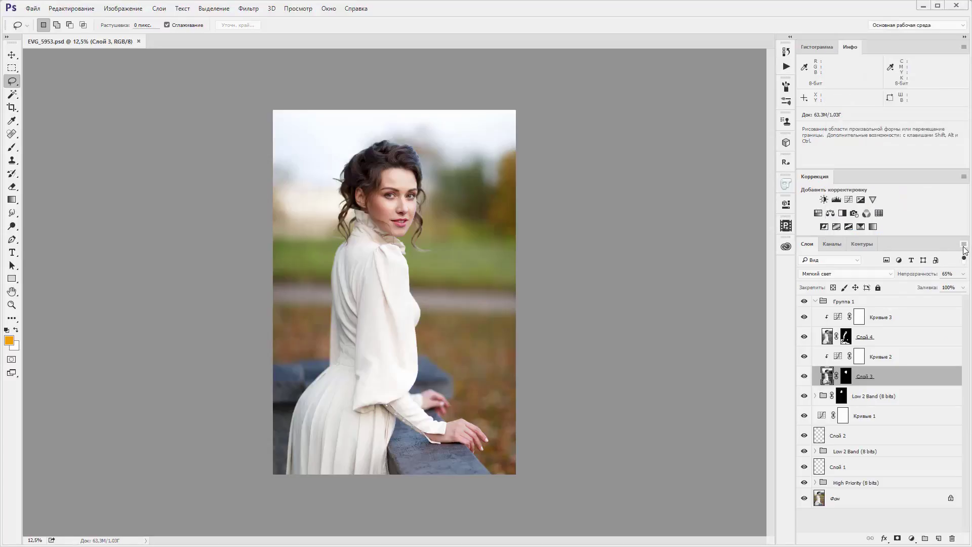
{"action": "left_click", "coordinate": [963, 47]}
{"action": "left_click", "coordinate": [962, 48]}
Show the lasso variants, then activate the Spot Healing Brush and its tool group.
{"action": "left_click", "coordinate": [17, 86]}
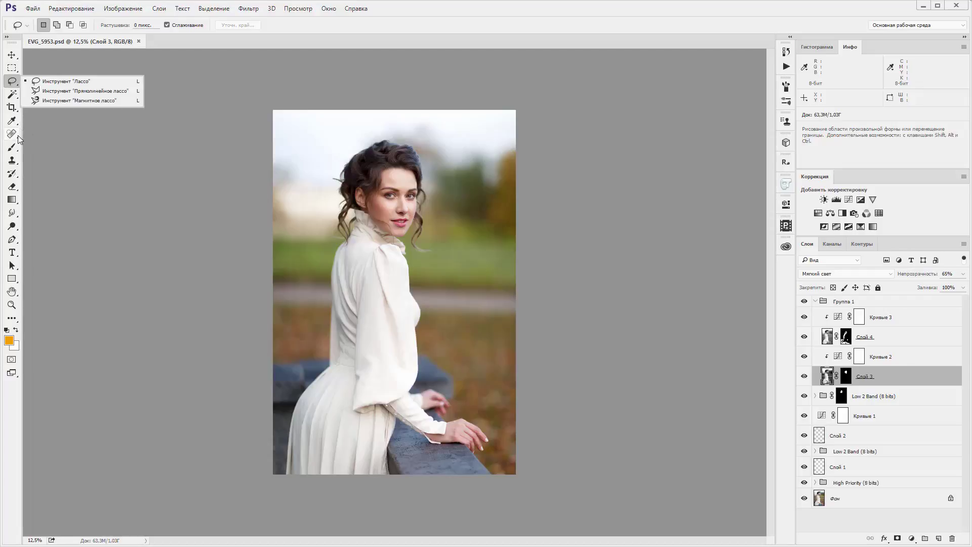
{"action": "left_click", "coordinate": [18, 136]}
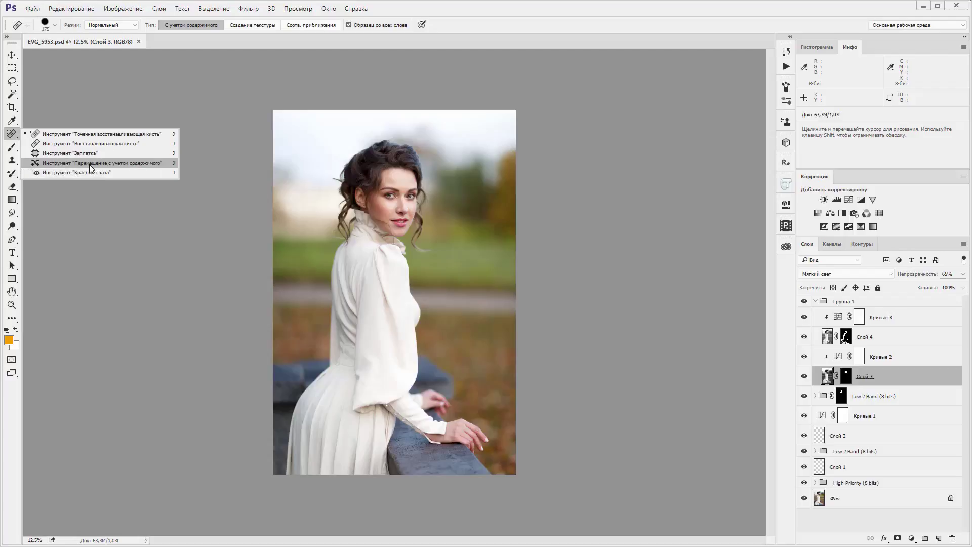
Pick the Healing Brush from the healing group, then switch to the Brush tool.
{"action": "left_click", "coordinate": [190, 105]}
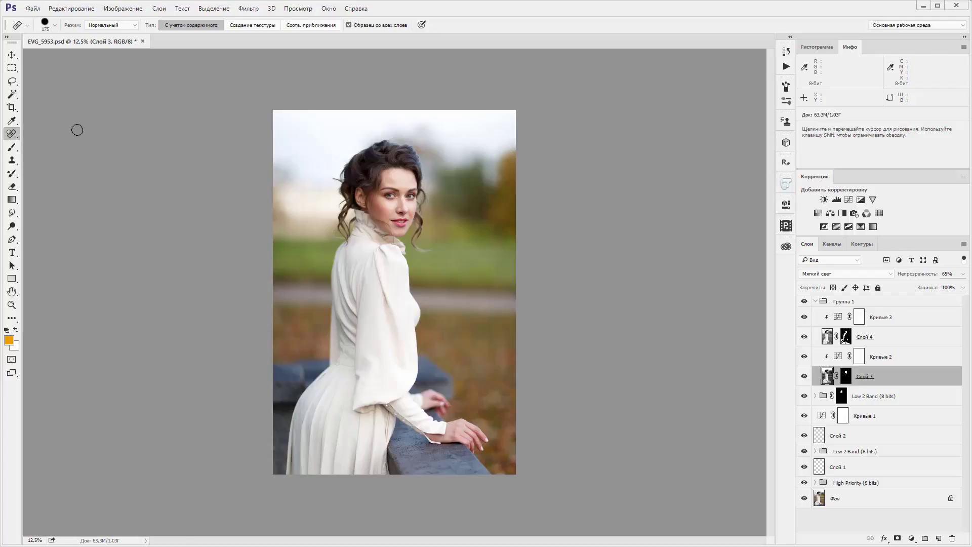
{"action": "right_click", "coordinate": [16, 136]}
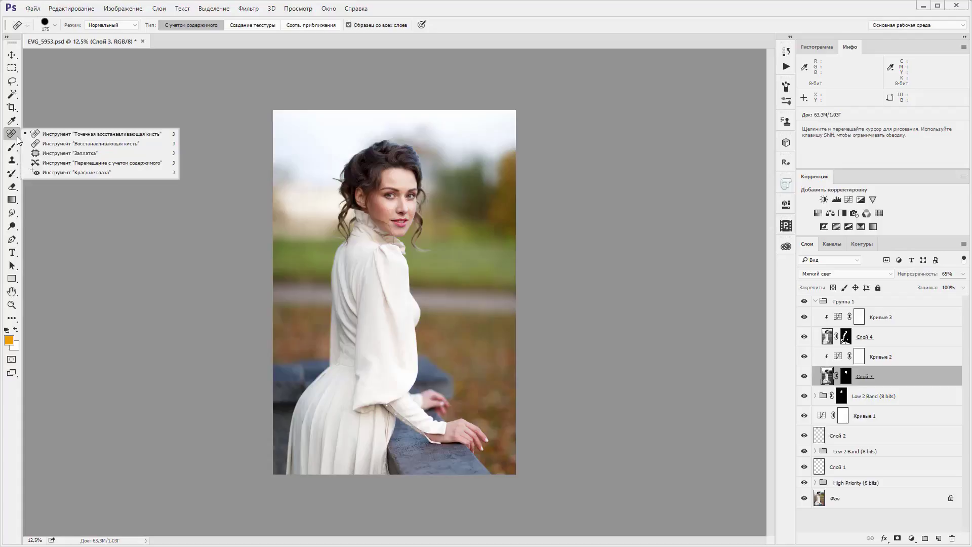
{"action": "left_click", "coordinate": [53, 140]}
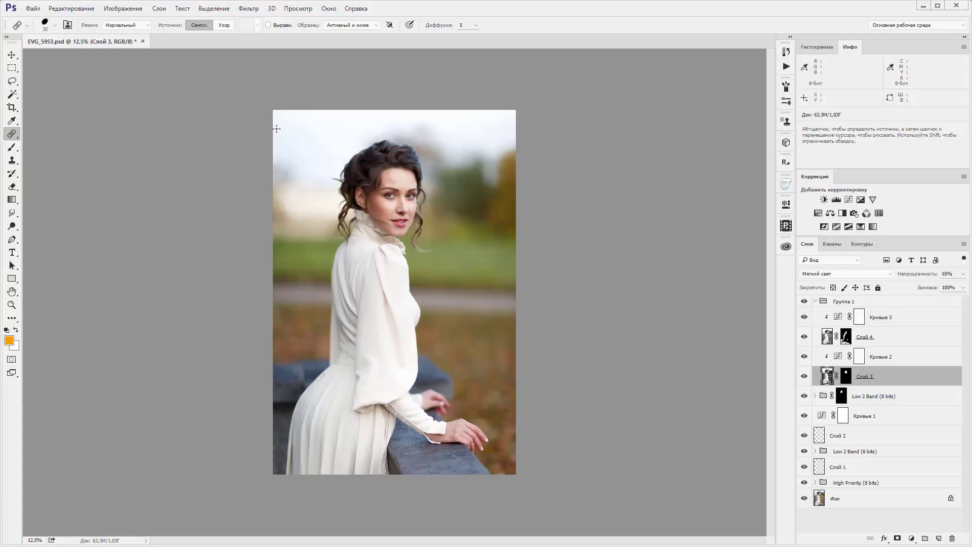
{"action": "left_click", "coordinate": [12, 148]}
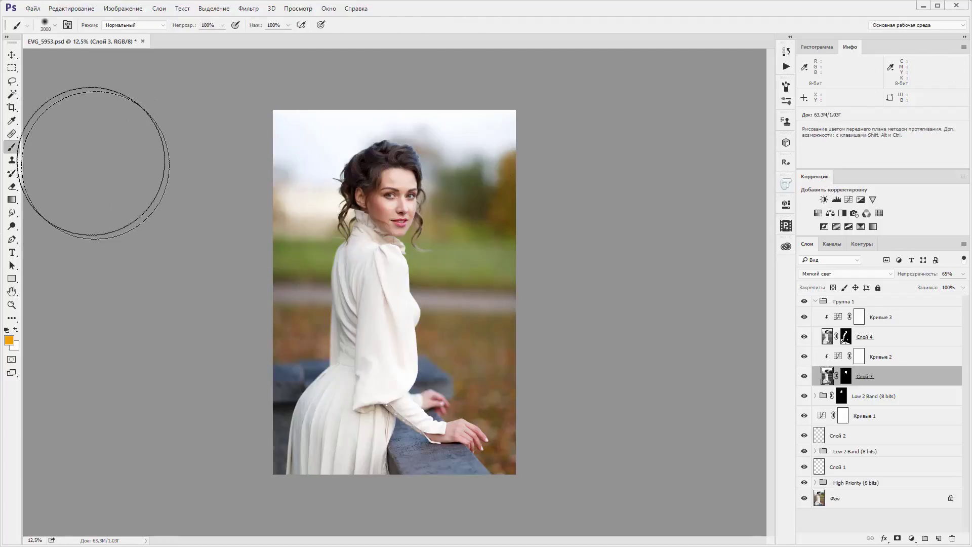
List the Brush group's Pencil, Color Replacement and Mixer Brush tools, then select Rectangular Marquee.
{"action": "right_click", "coordinate": [16, 152]}
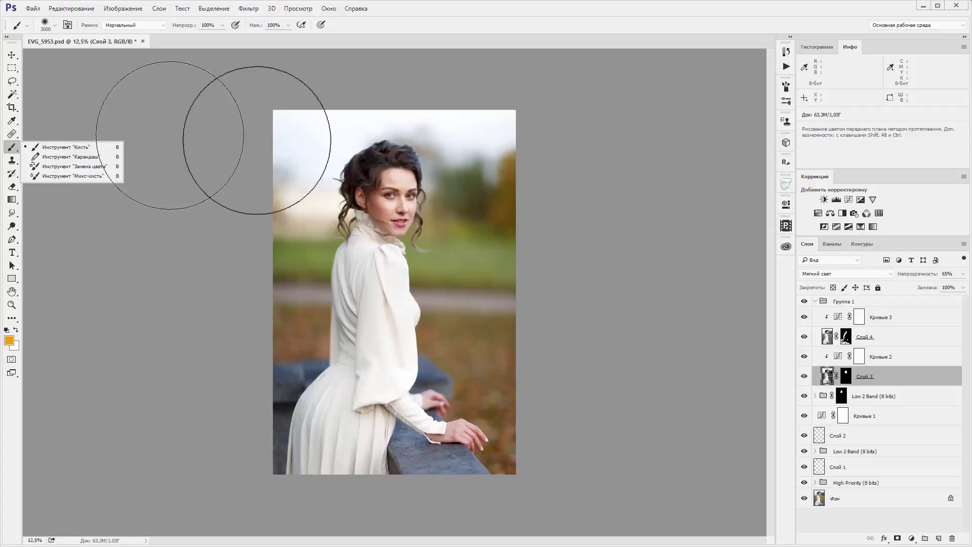
{"action": "left_click", "coordinate": [12, 68]}
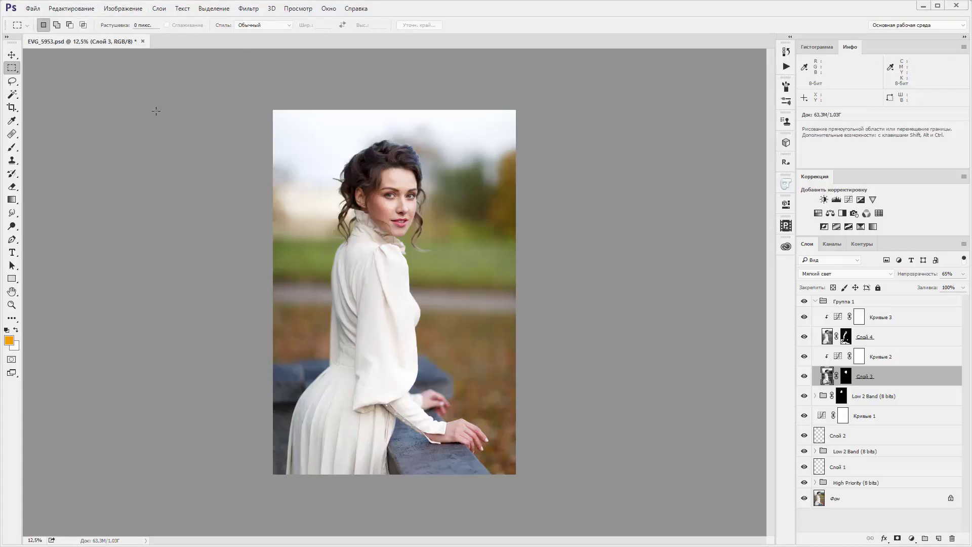
Launch Интерактивная справка Photoshop from the Справка menu to open online help.
{"action": "left_click", "coordinate": [34, 9]}
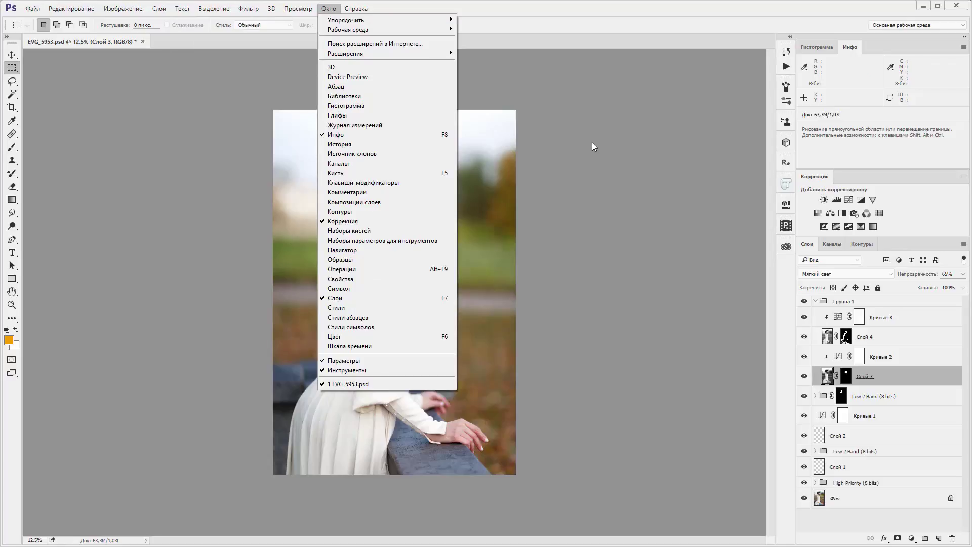
{"action": "mouse_move", "coordinate": [355, 8]}
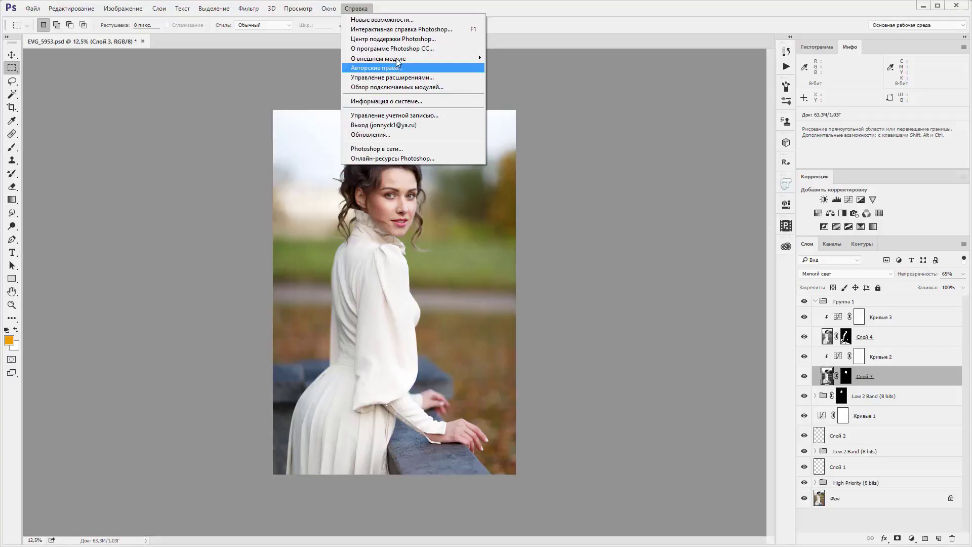
{"action": "left_click", "coordinate": [400, 29]}
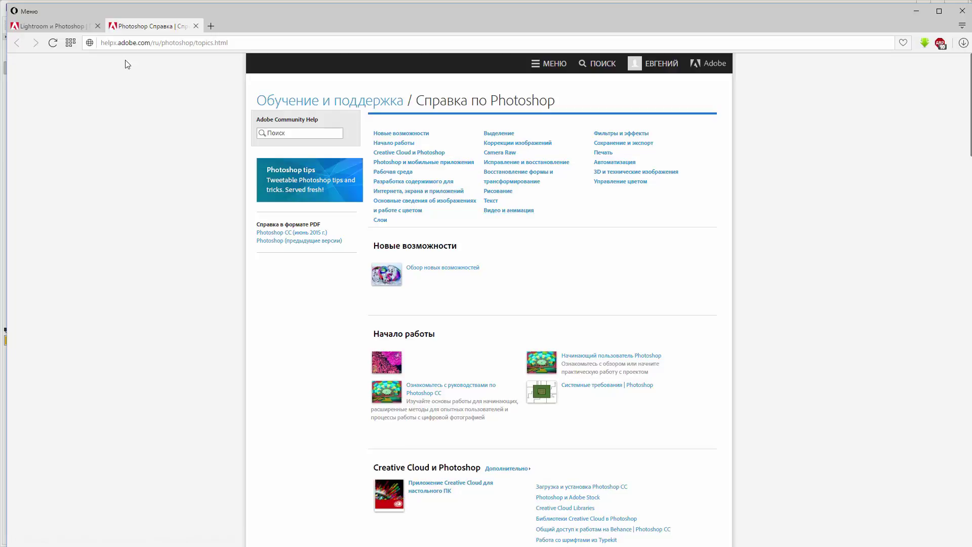
Close the Opera window showing the Photoshop help page.
{"action": "left_click", "coordinate": [962, 11]}
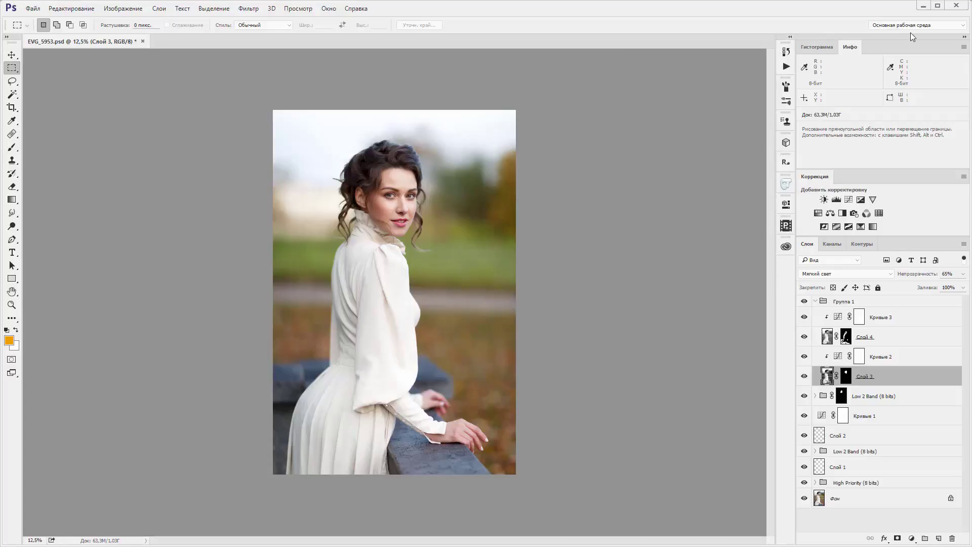
Choose Новая рабочая среда... from the workspace switcher to open the New Workspace dialog.
{"action": "left_click", "coordinate": [934, 27]}
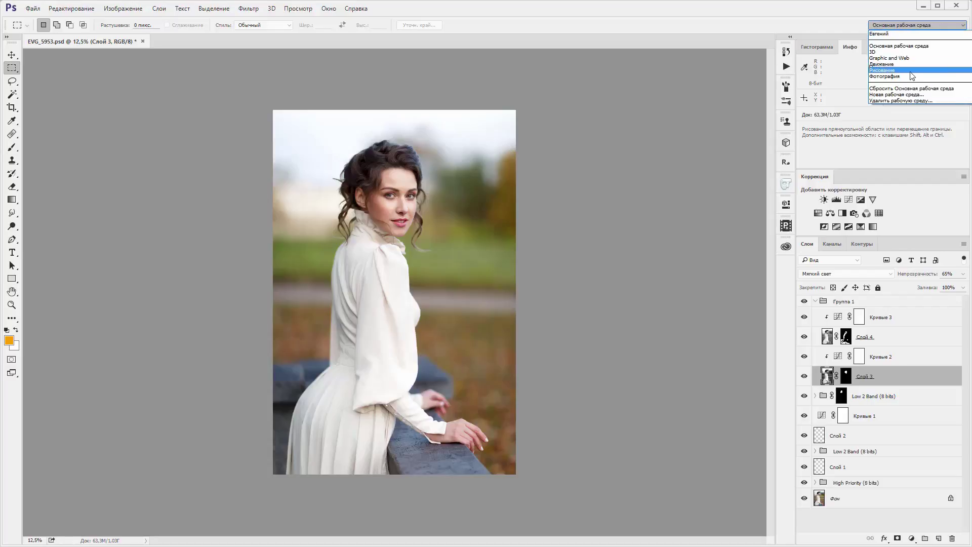
{"action": "left_click", "coordinate": [889, 95]}
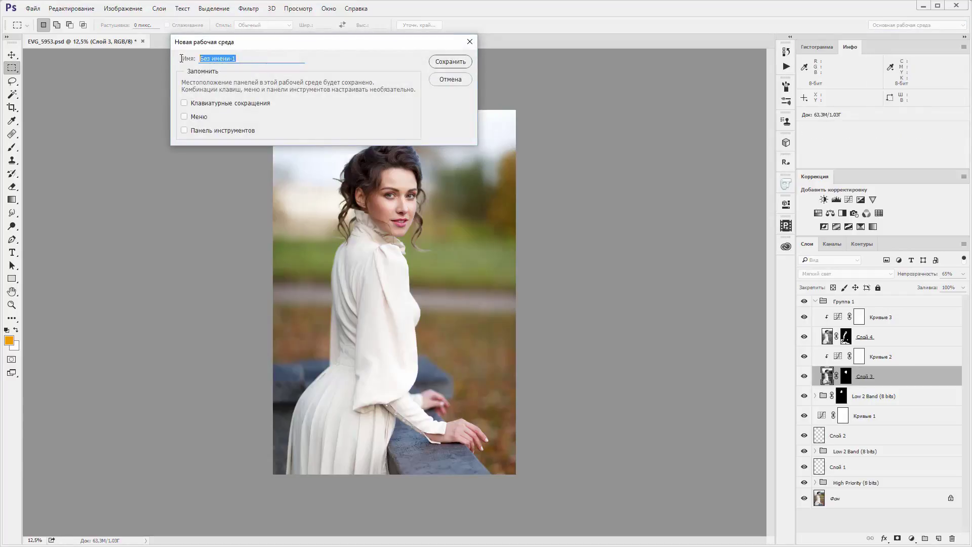
Name the workspace 1, include Keyboard Shortcuts and Menus/Toolbar, and save it.
{"action": "type", "text": "1"}
{"action": "left_click", "coordinate": [185, 103]}
{"action": "left_click", "coordinate": [185, 117]}
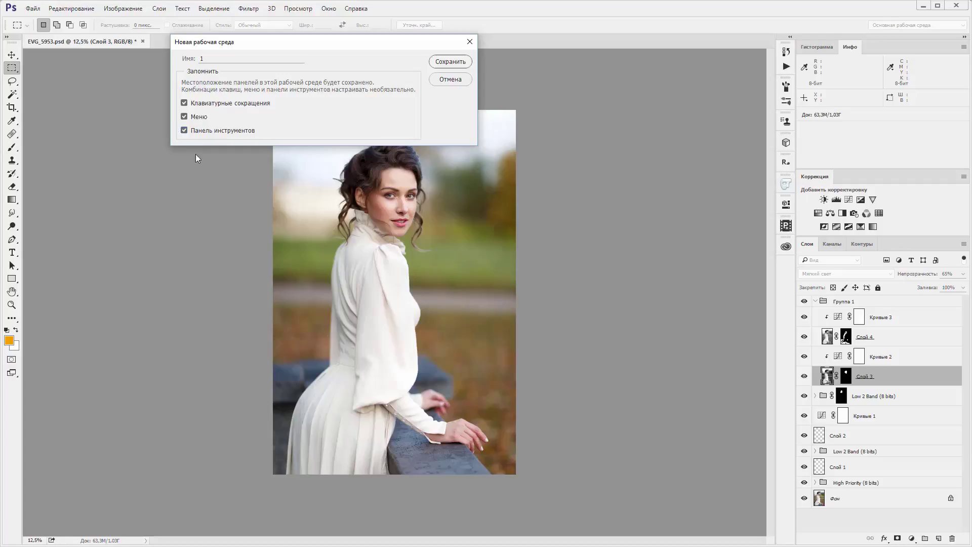
{"action": "left_click", "coordinate": [449, 63]}
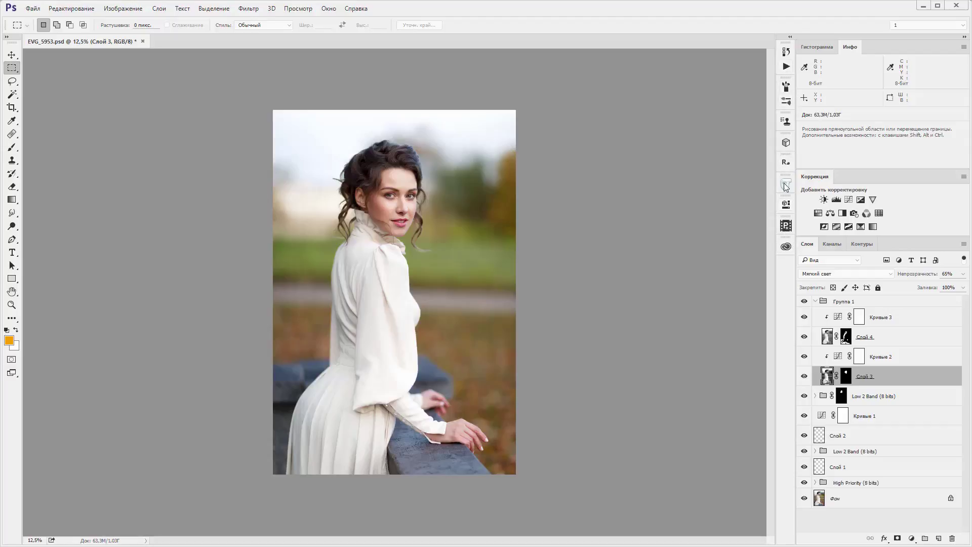
{"action": "left_click", "coordinate": [786, 66]}
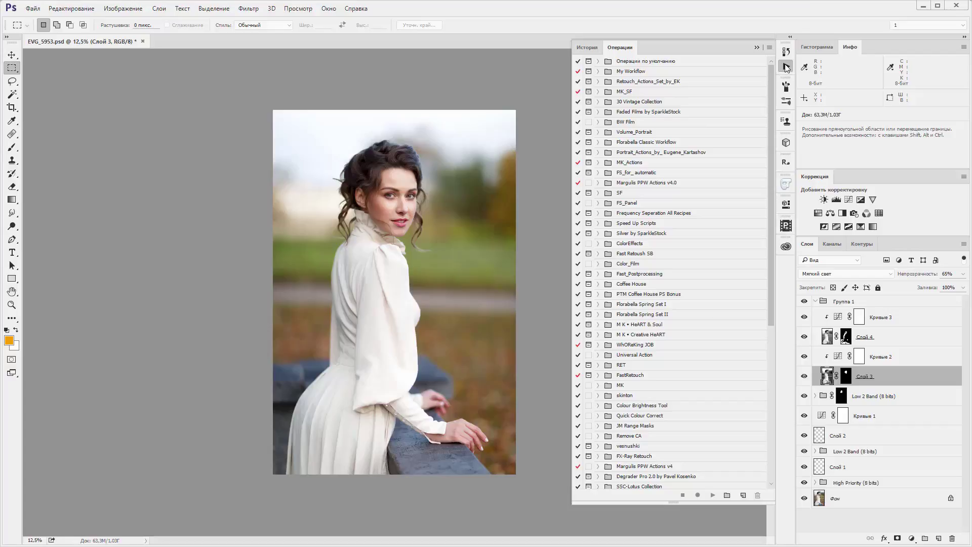
{"action": "left_click", "coordinate": [786, 67]}
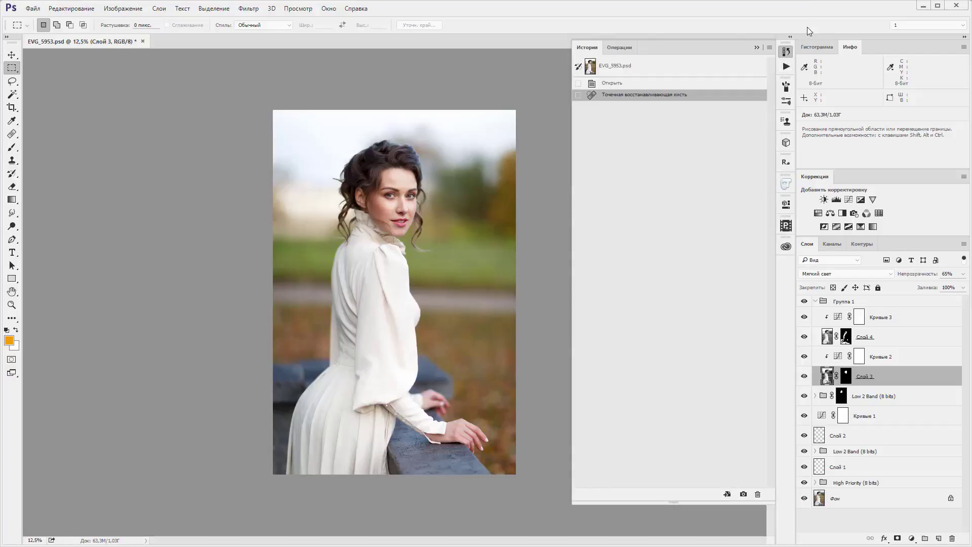
{"action": "left_click", "coordinate": [786, 53]}
{"action": "left_click", "coordinate": [787, 53]}
{"action": "left_click", "coordinate": [786, 52]}
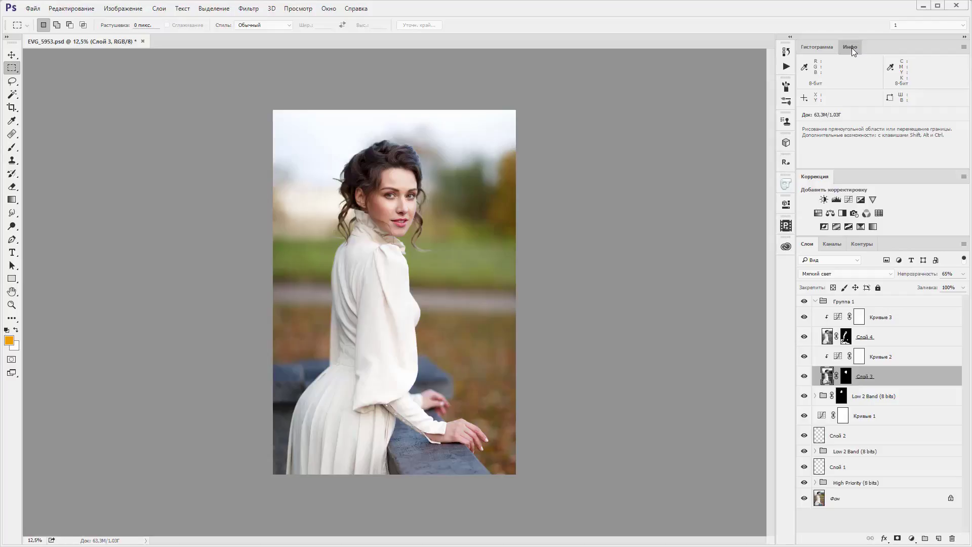
{"action": "left_click_drag", "start_coordinate": [852, 48], "coordinate": [555, 73]}
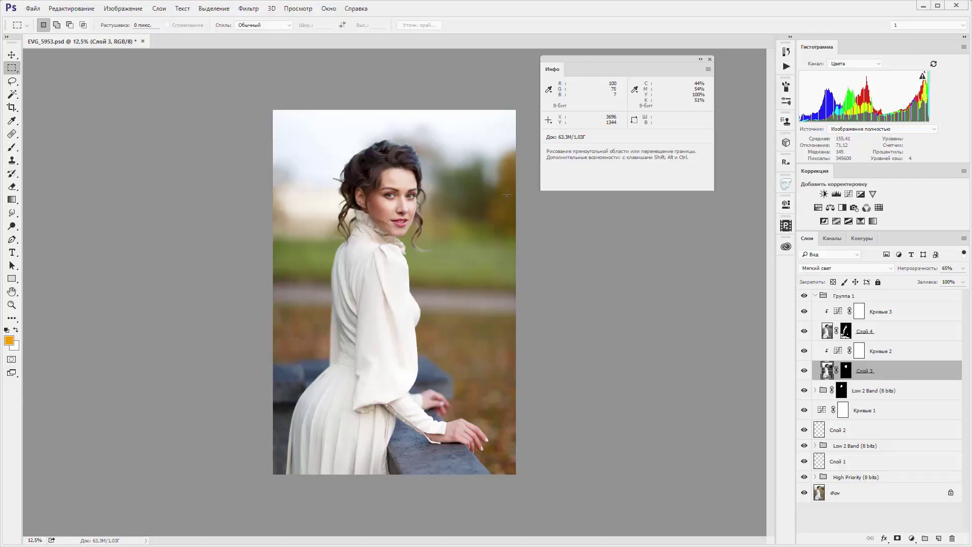
{"action": "left_click_drag", "start_coordinate": [540, 127], "coordinate": [652, 129]}
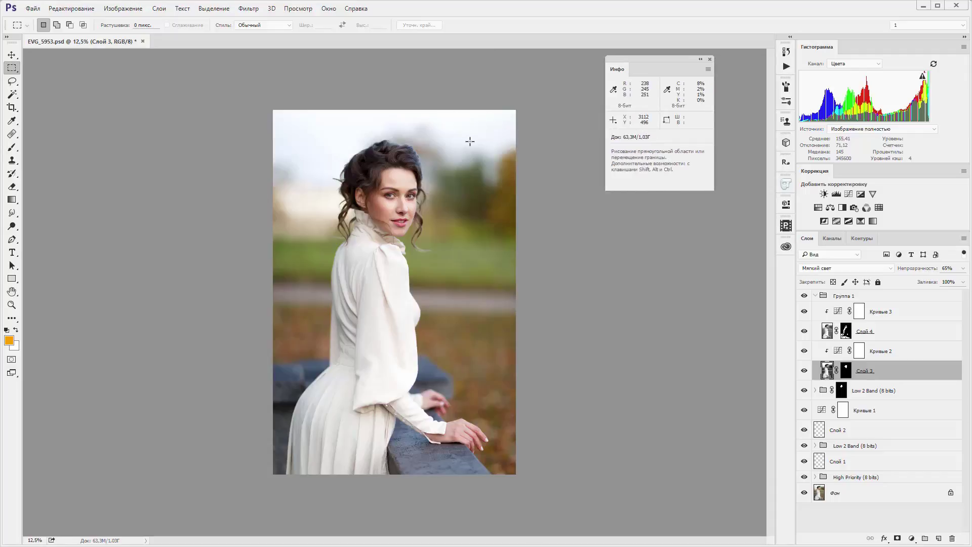
{"action": "mouse_move", "coordinate": [605, 109]}
{"action": "left_mouse_down"}
{"action": "mouse_move", "coordinate": [504, 112]}
{"action": "mouse_move", "coordinate": [610, 119]}
{"action": "left_mouse_up"}
{"action": "mouse_move", "coordinate": [618, 70]}
{"action": "left_mouse_down"}
{"action": "mouse_move", "coordinate": [853, 81]}
{"action": "mouse_move", "coordinate": [856, 53]}
{"action": "left_mouse_up"}
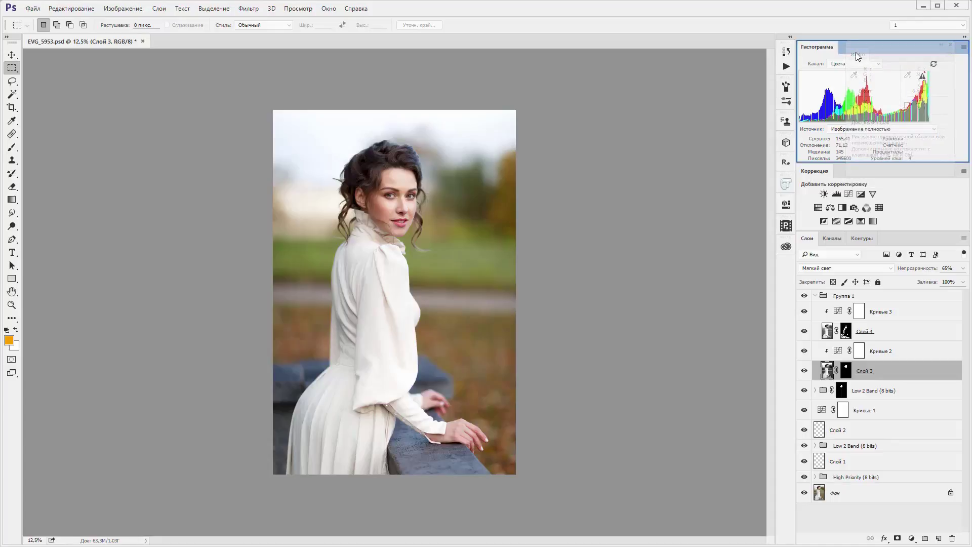
{"action": "left_click_drag", "start_coordinate": [855, 53], "coordinate": [855, 53]}
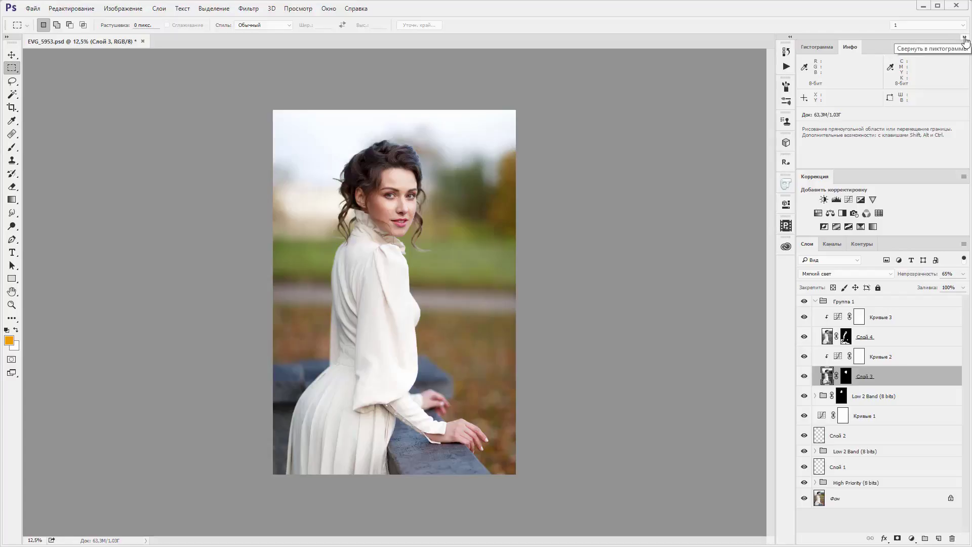
{"action": "left_click", "coordinate": [964, 38]}
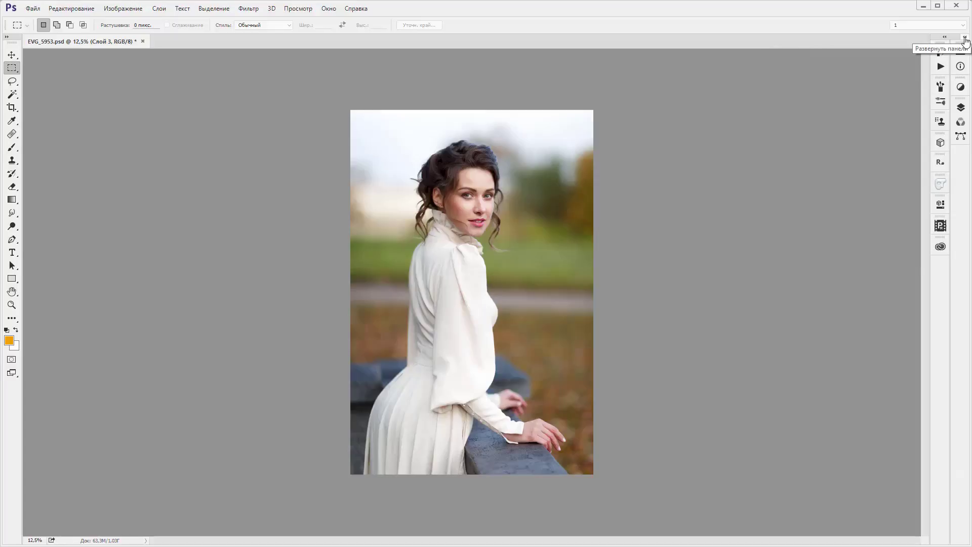
{"action": "left_click", "coordinate": [965, 38]}
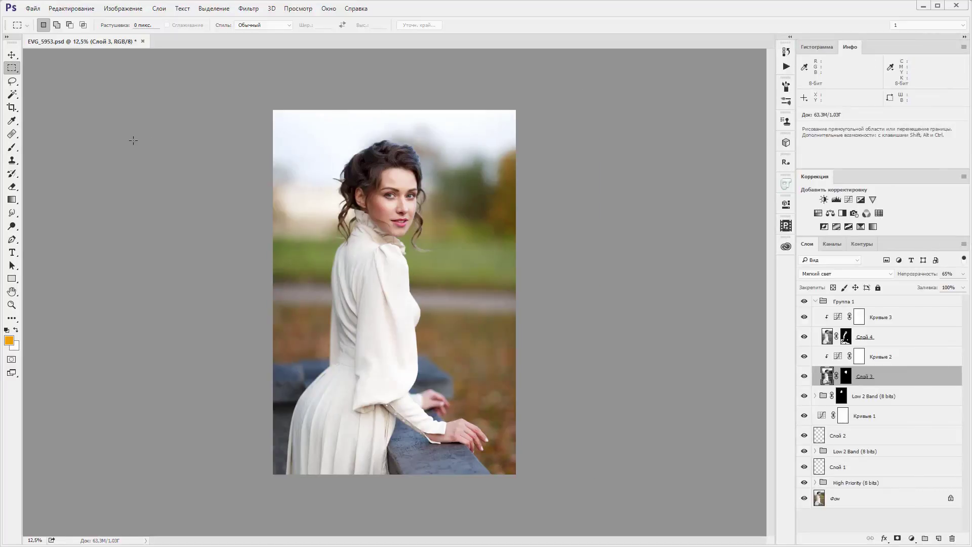
{"action": "key", "text": "Tab"}
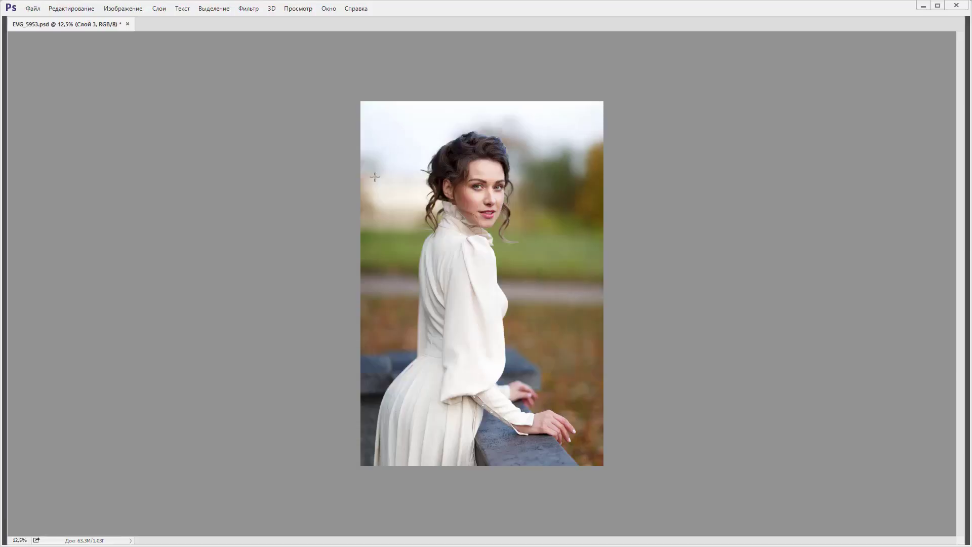
{"action": "key", "text": "Tab"}
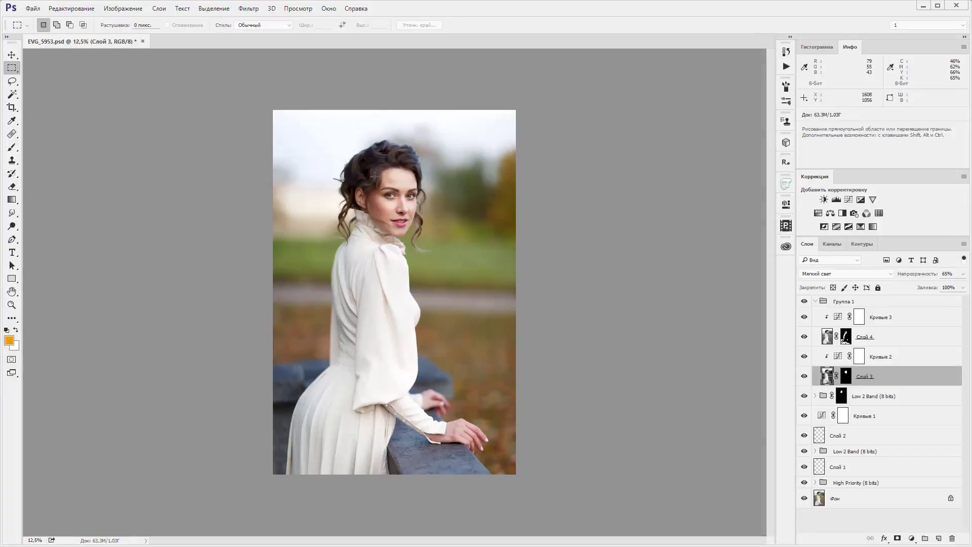